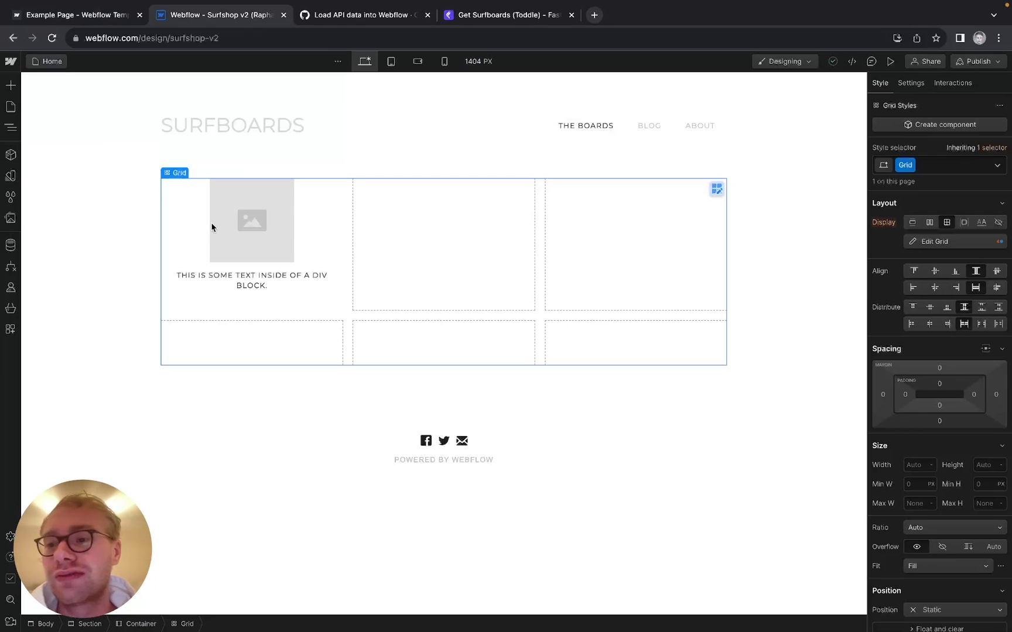
Briefly toggle the CMS list, then view the grid's Settings showing its ID cards-container
left_click(11, 247)
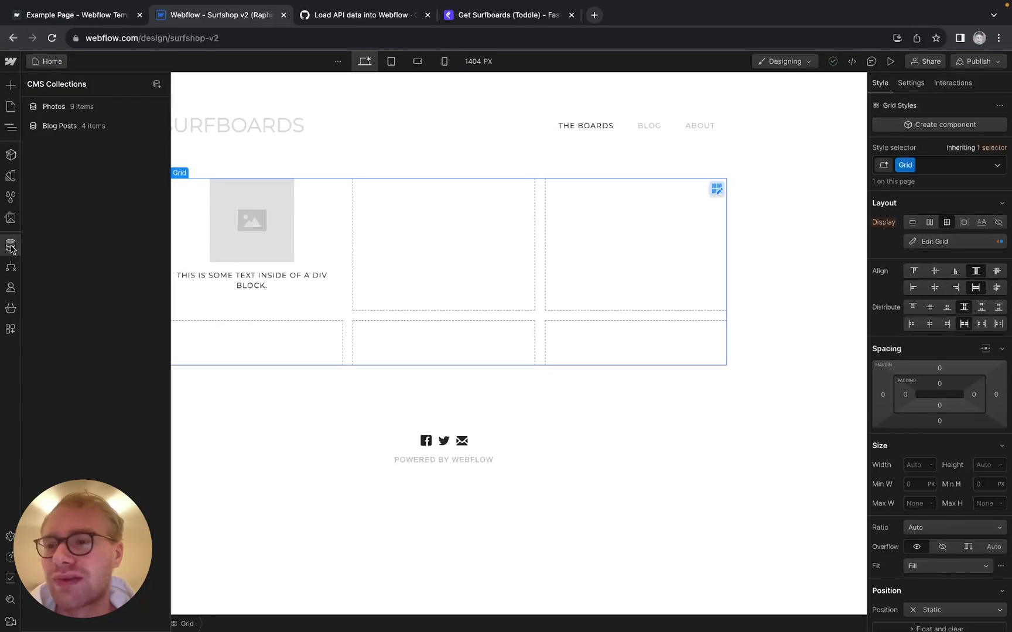
left_click(10, 247)
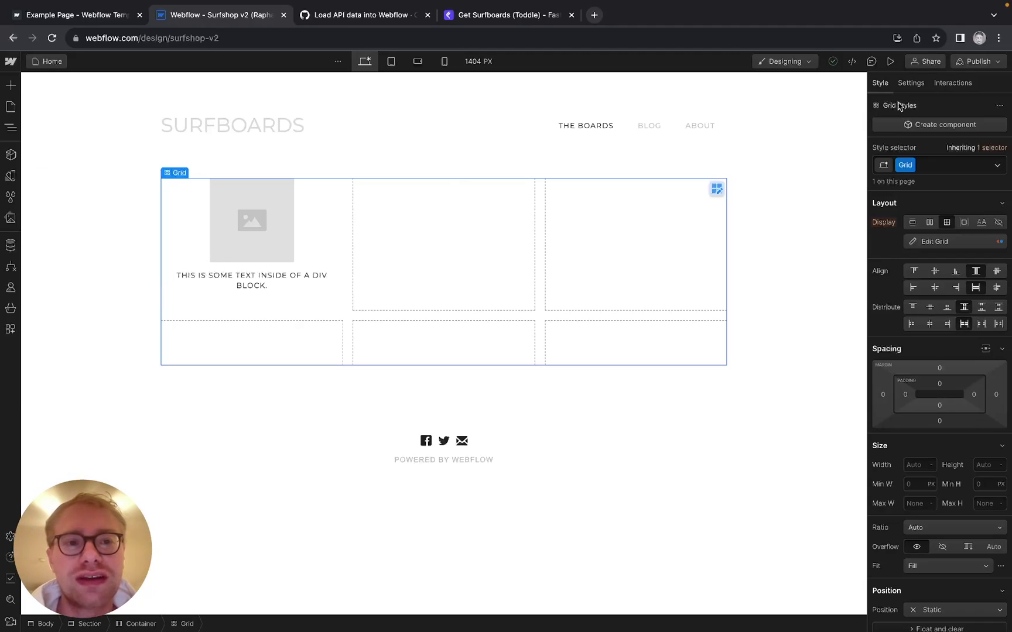
left_click(911, 83)
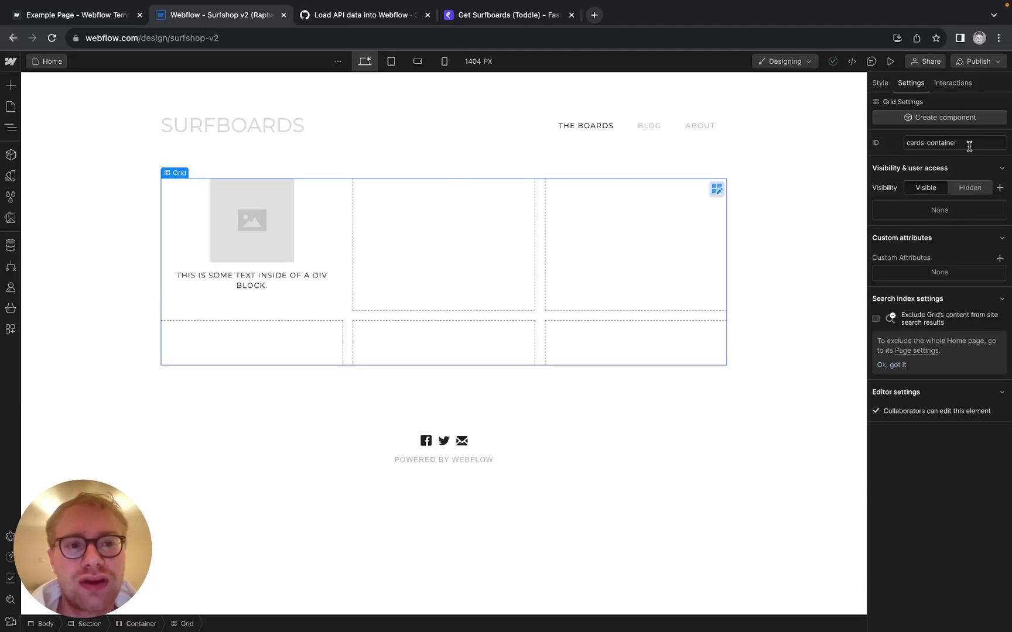
left_click(329, 223)
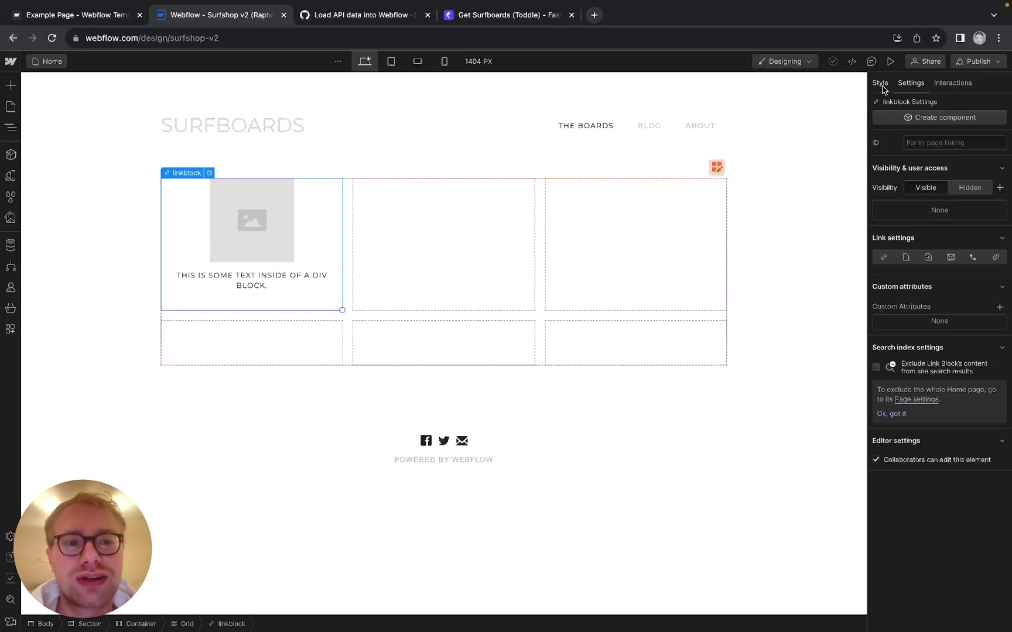
left_click(882, 85)
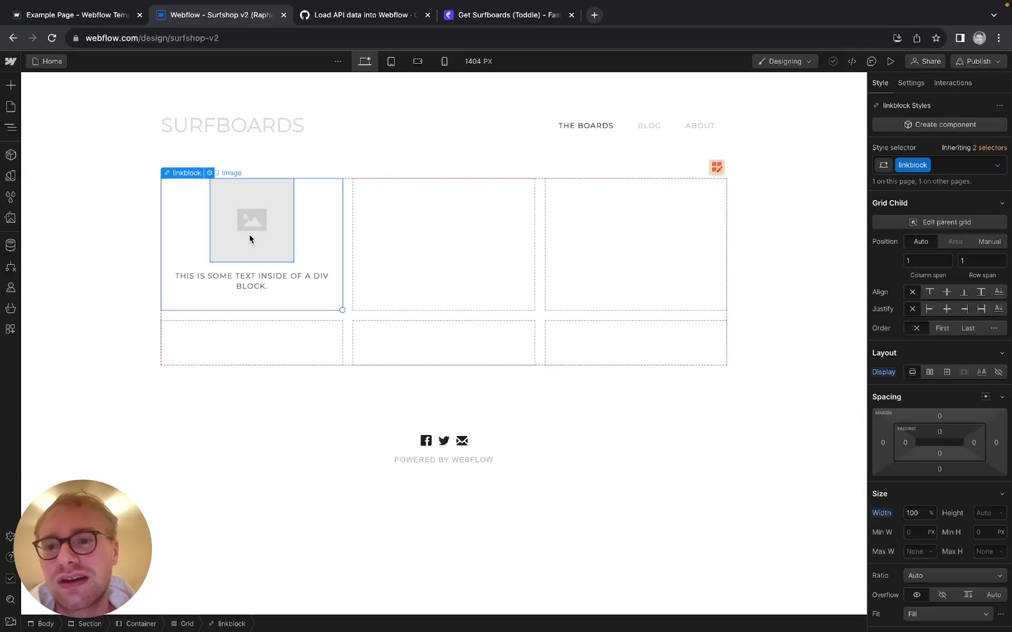
left_click(262, 221)
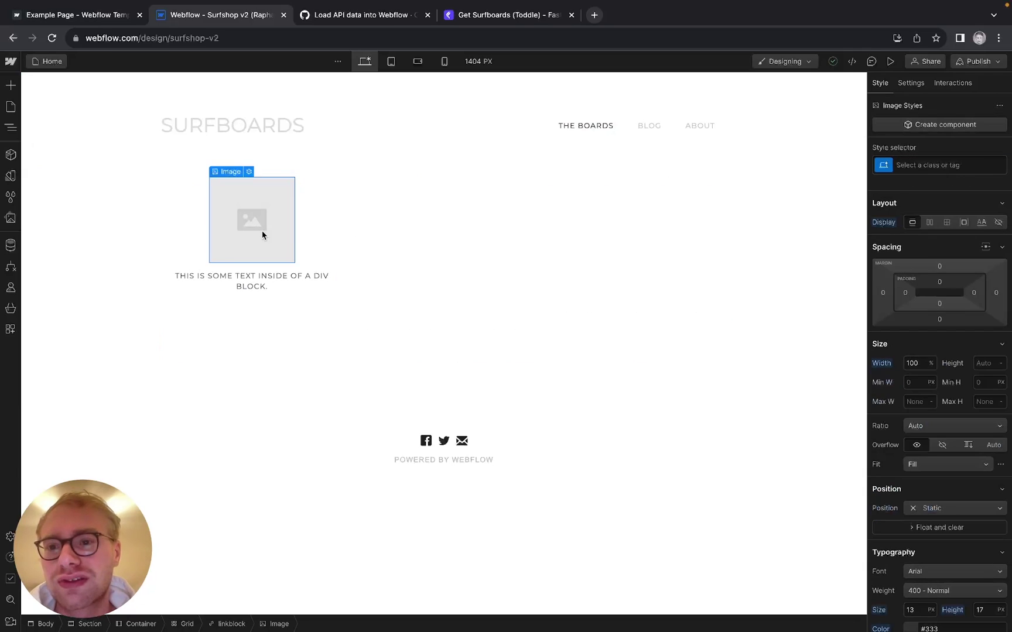
left_click(261, 275)
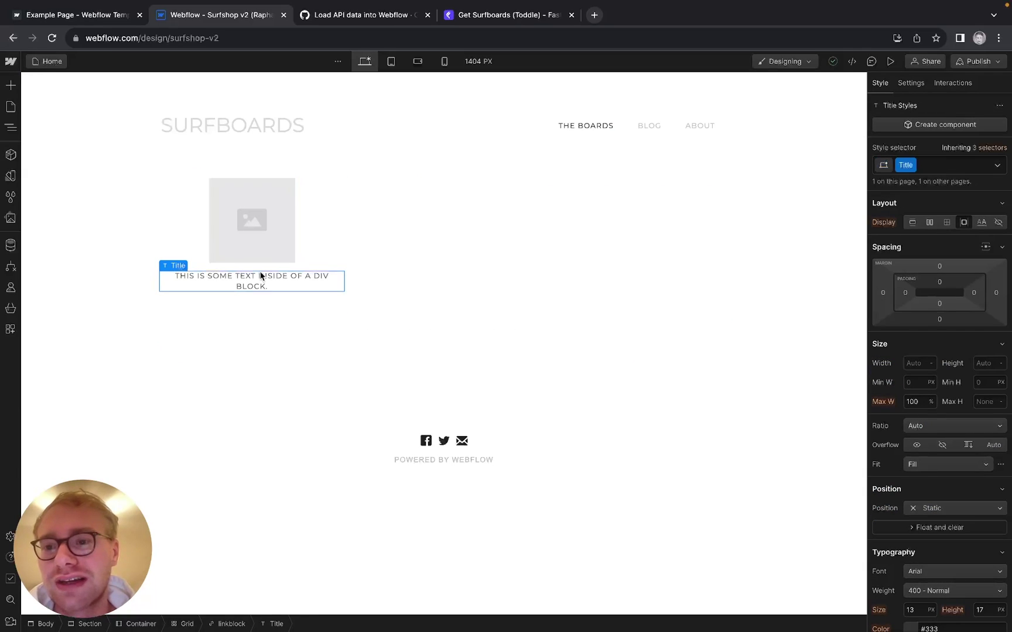
left_click(359, 226)
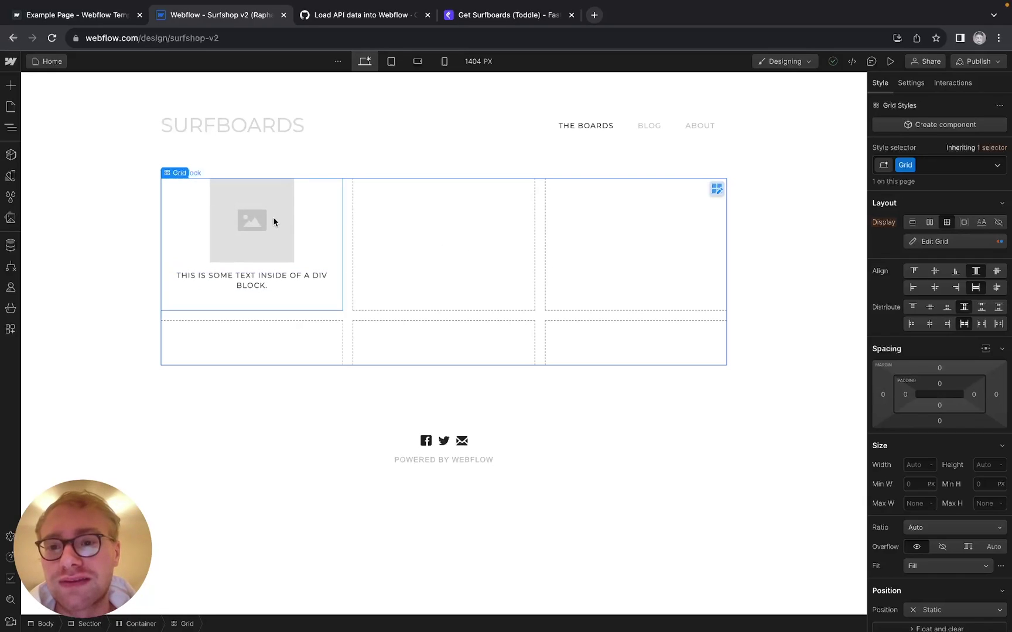
Add the combo class 'hidden' to the first surfboard card's link block
left_click(325, 225)
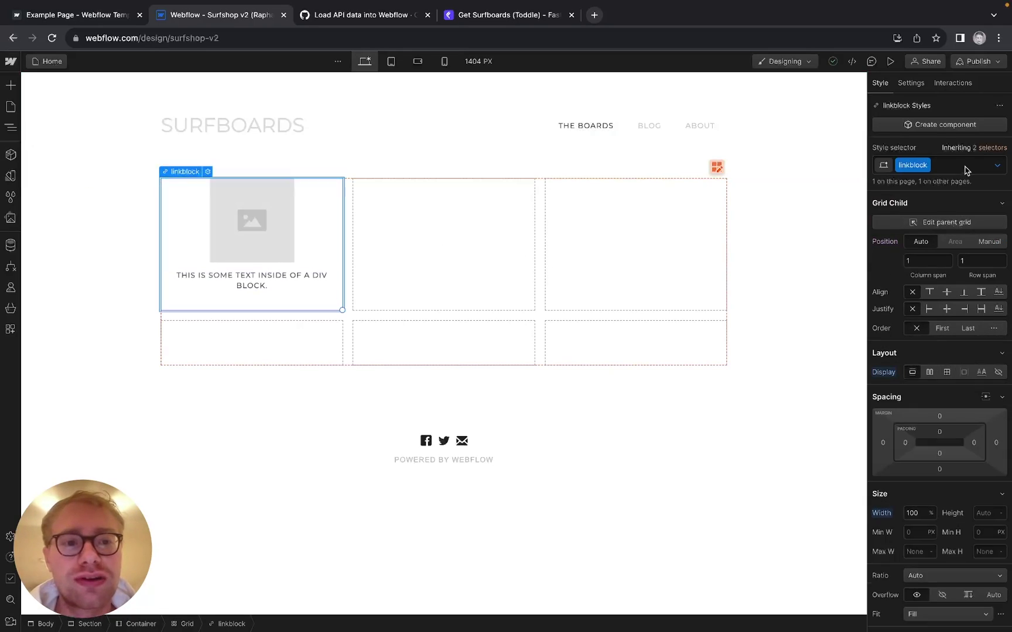
left_click(965, 164)
type("hidden")
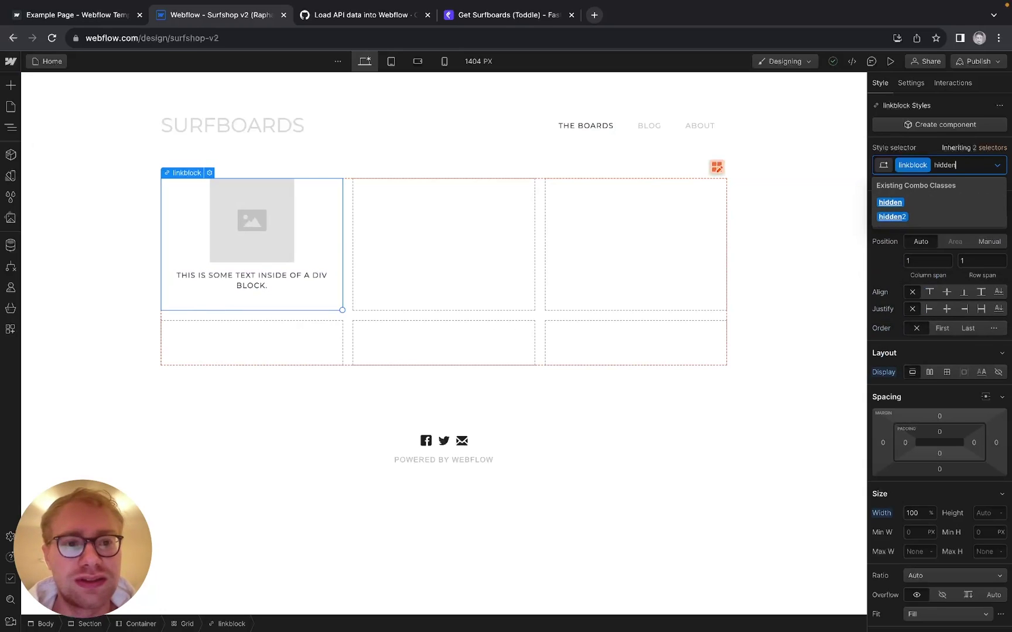
key("Return")
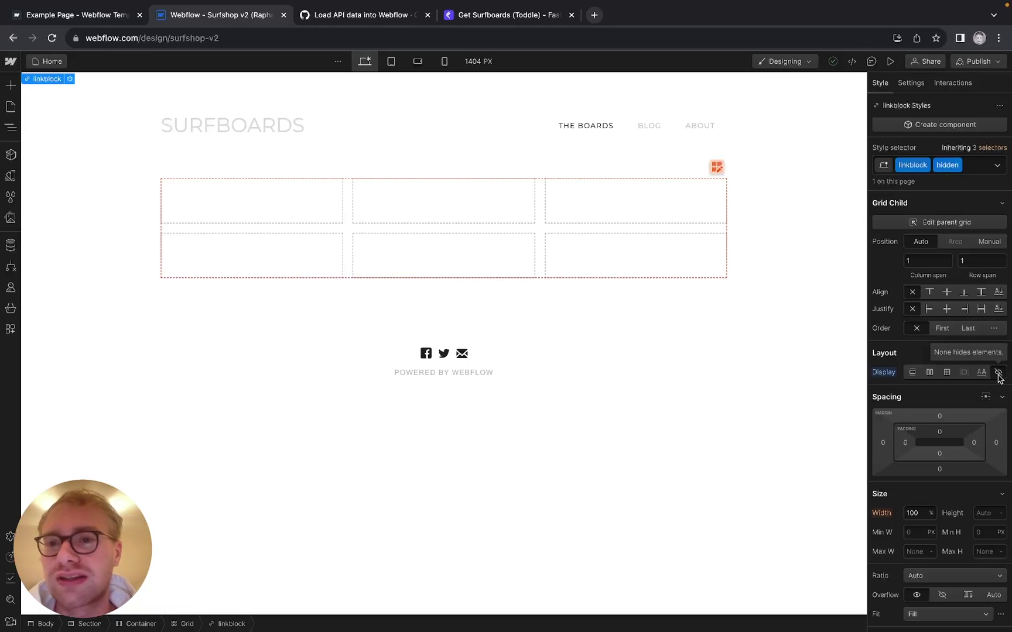
Select all 29 lines of the webflow-custom-code.js gist, then go back to Webflow
left_click(364, 17)
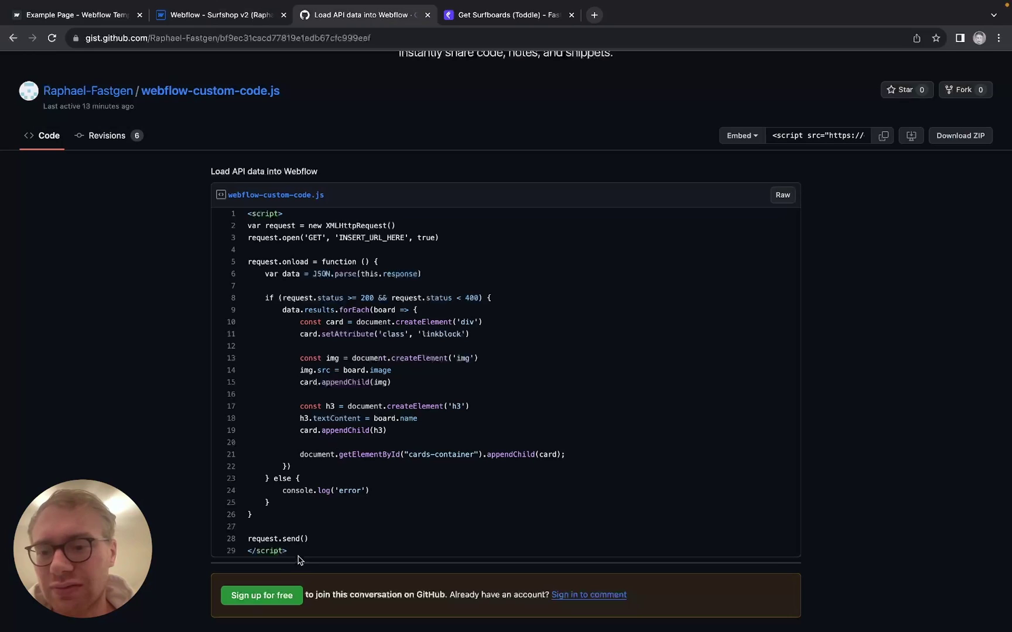
left_click_drag(298, 554, 246, 214)
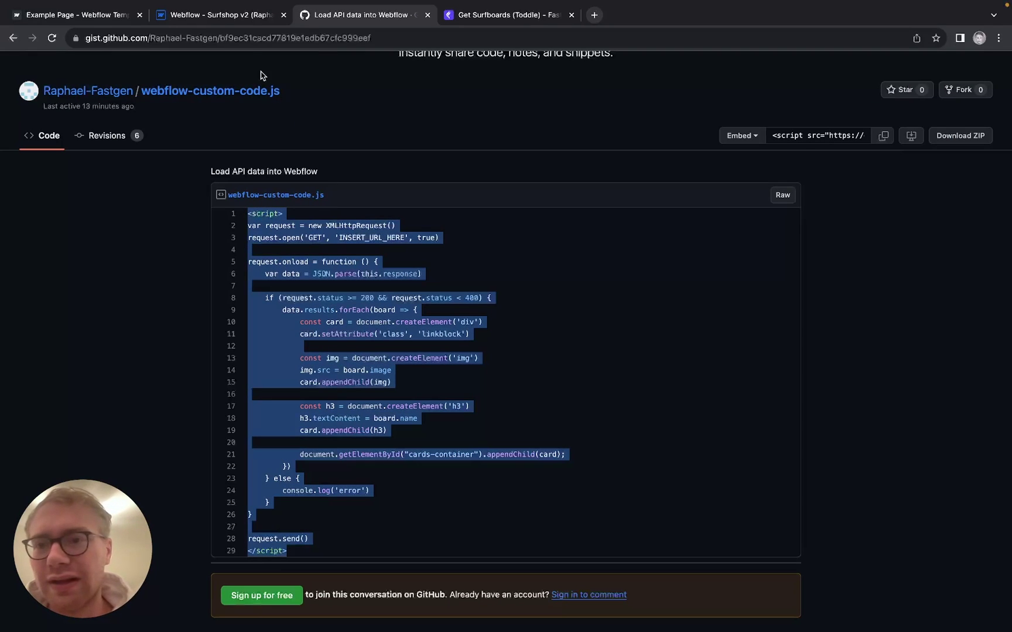
left_click(245, 21)
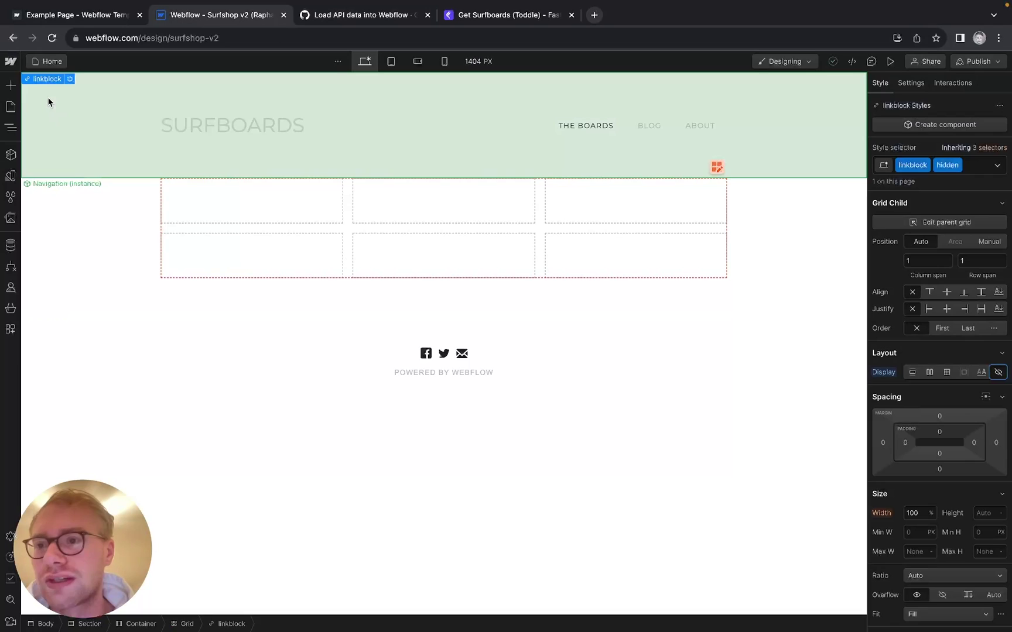
Paste the gist script into the Home page's Before </body> tag custom code field
left_click(10, 107)
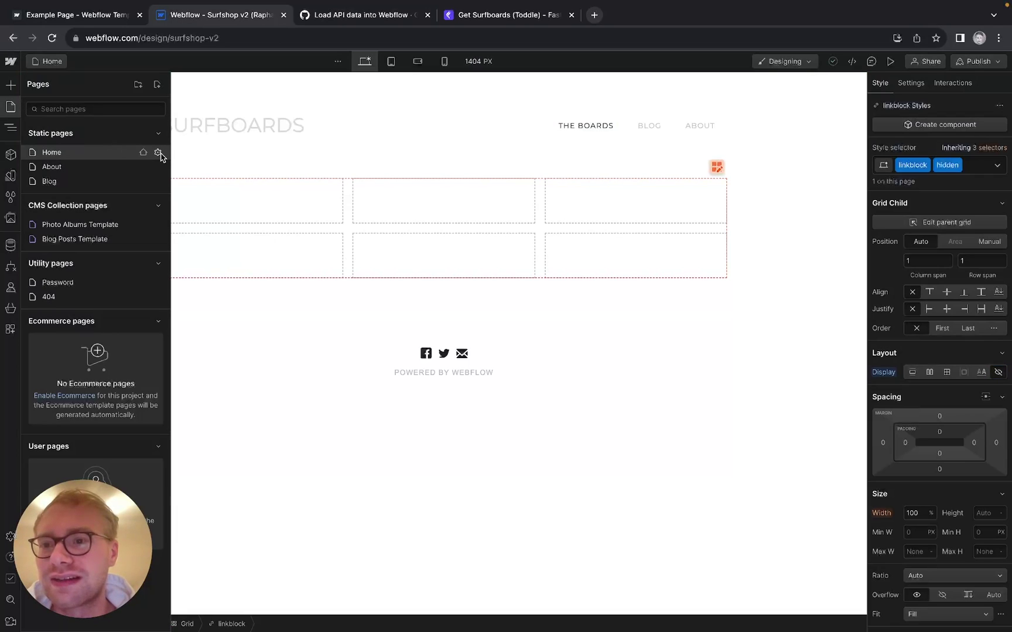
left_click(160, 152)
scroll(321, 375, "down", 15)
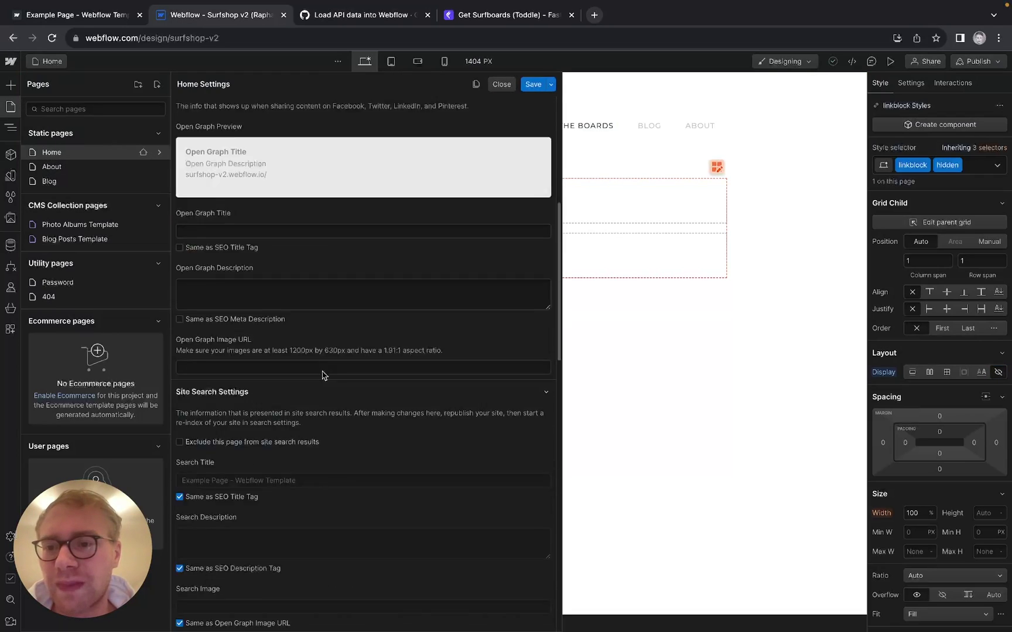
left_click(349, 411)
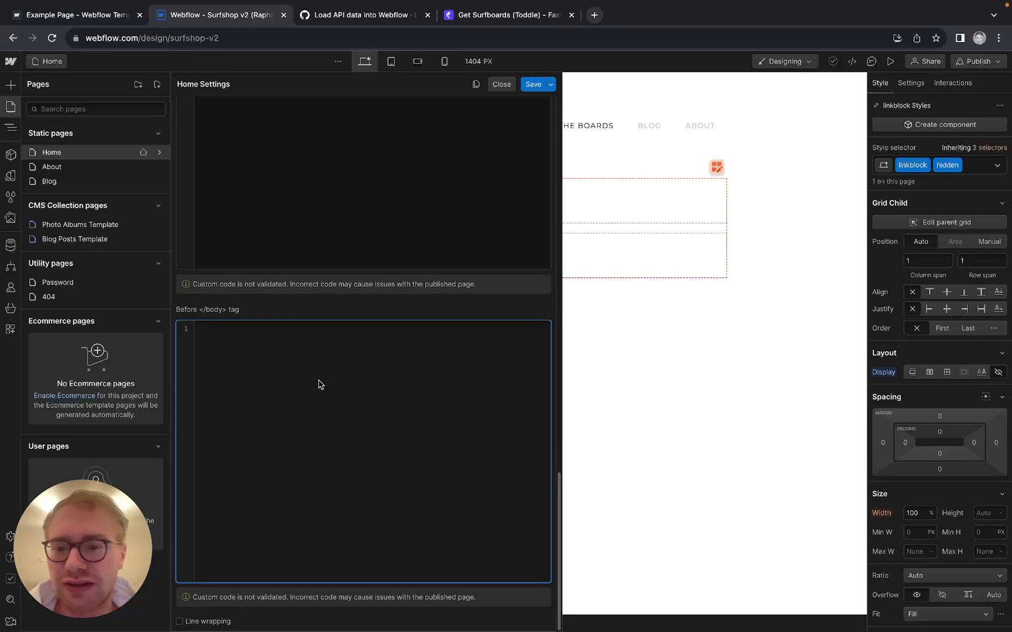
key("ctrl+v")
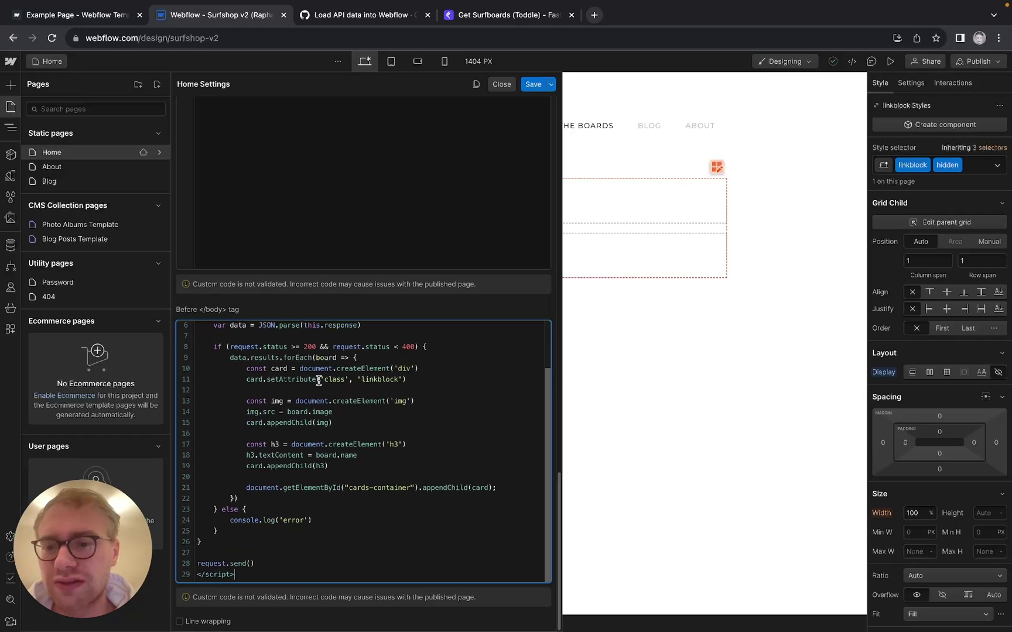
Locate the INSERT_URL_HERE placeholder line in the pasted script
scroll(319, 381, "up", 2)
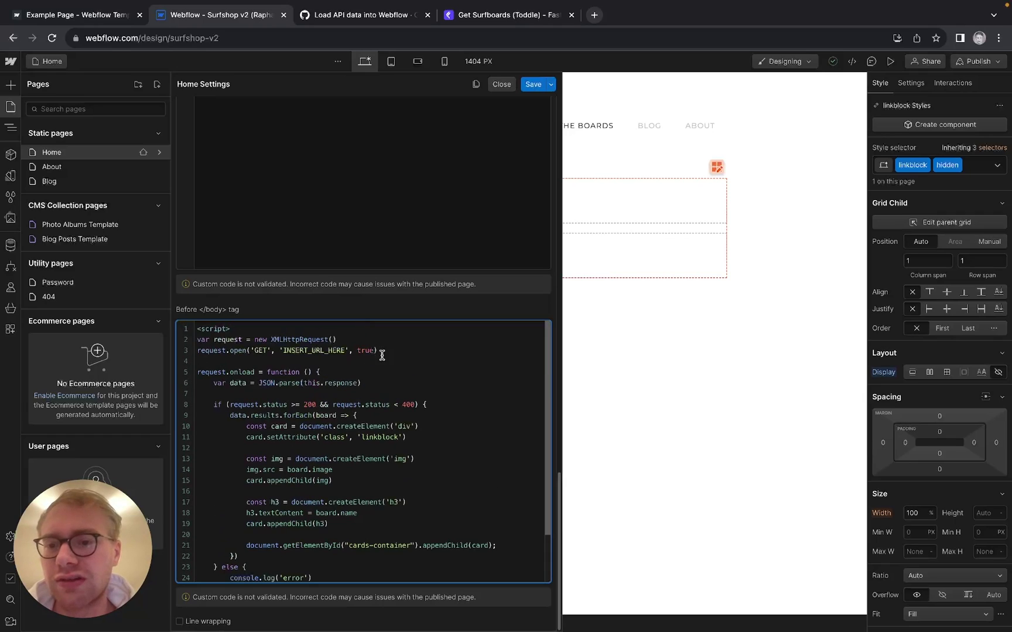
double_click(318, 351)
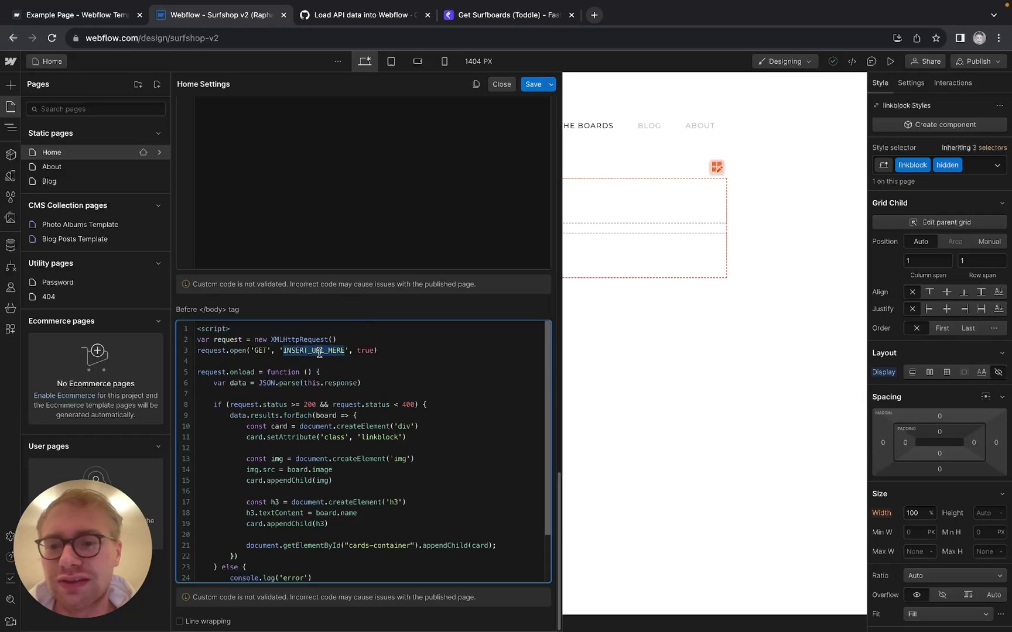
left_click(431, 374)
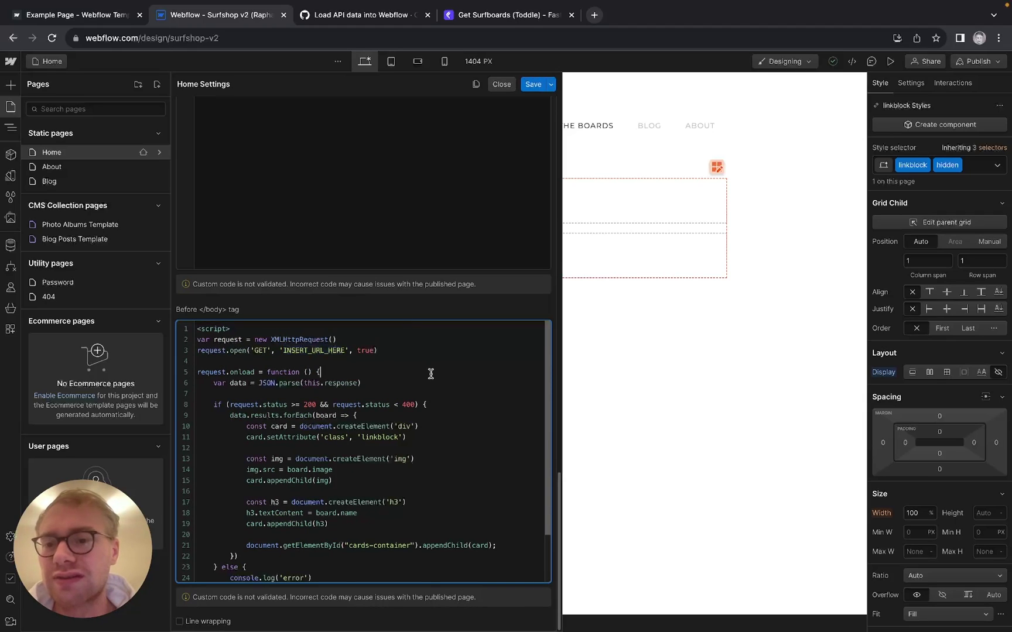
scroll(431, 373, "down", 1)
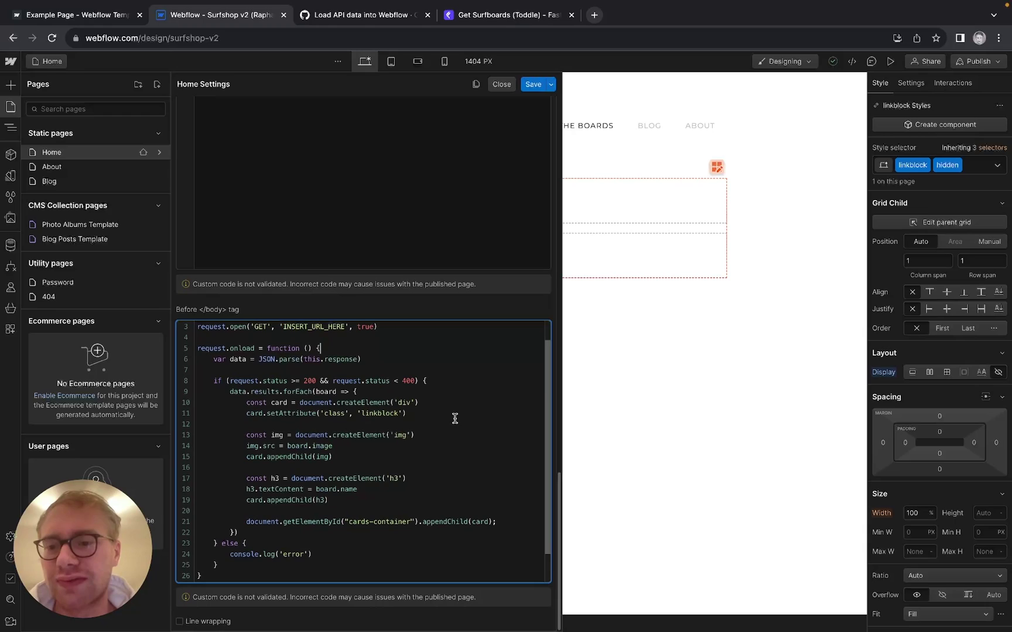
scroll(411, 350, "up", 1)
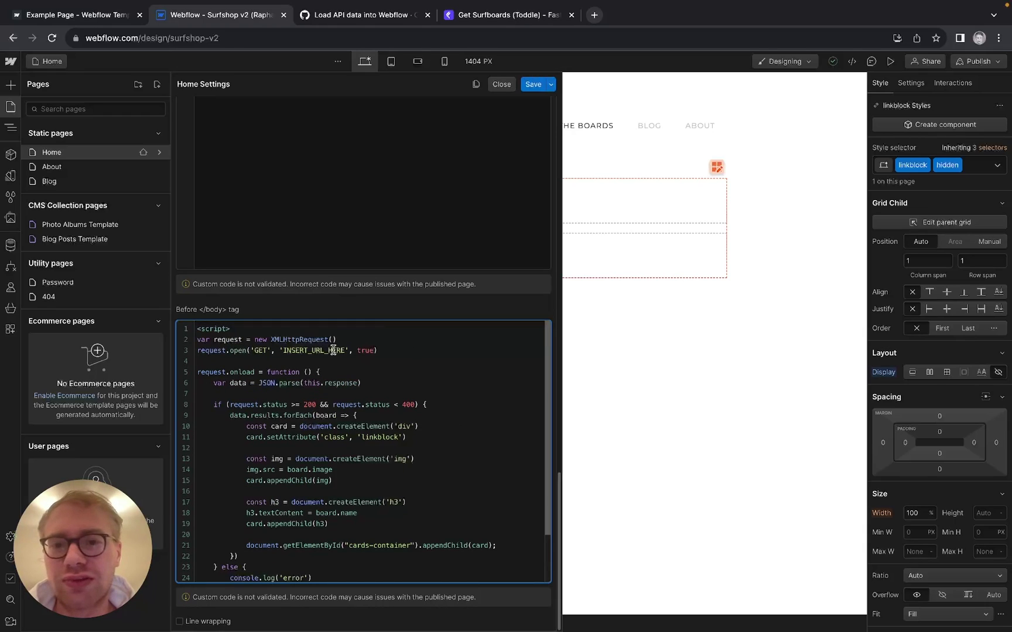
Create the Get Surfboards (Toddle) API from its template and view the Get boards SQL query
left_click(491, 18)
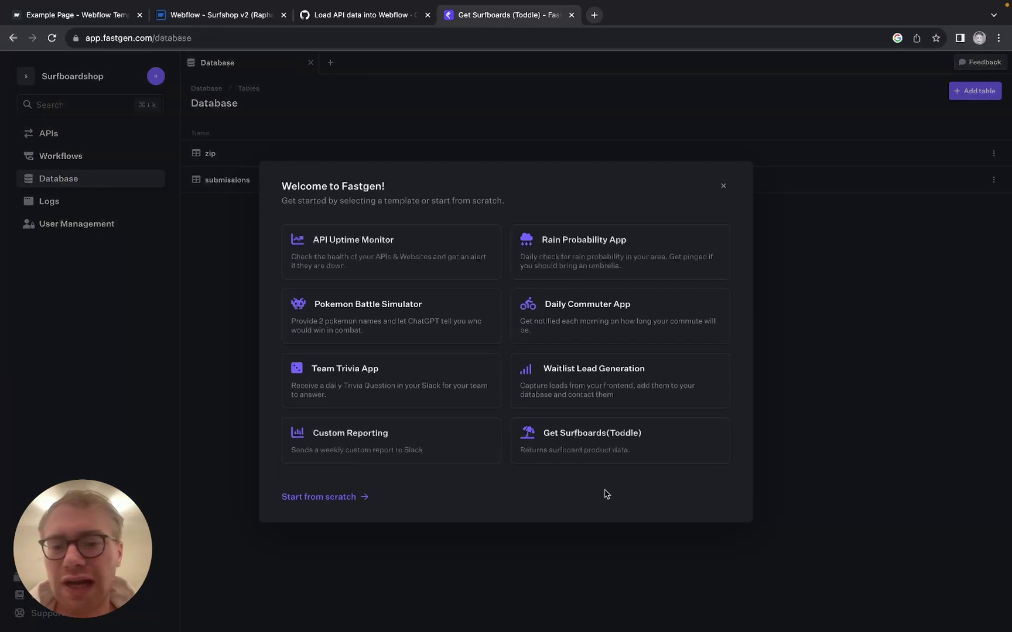
left_click(616, 451)
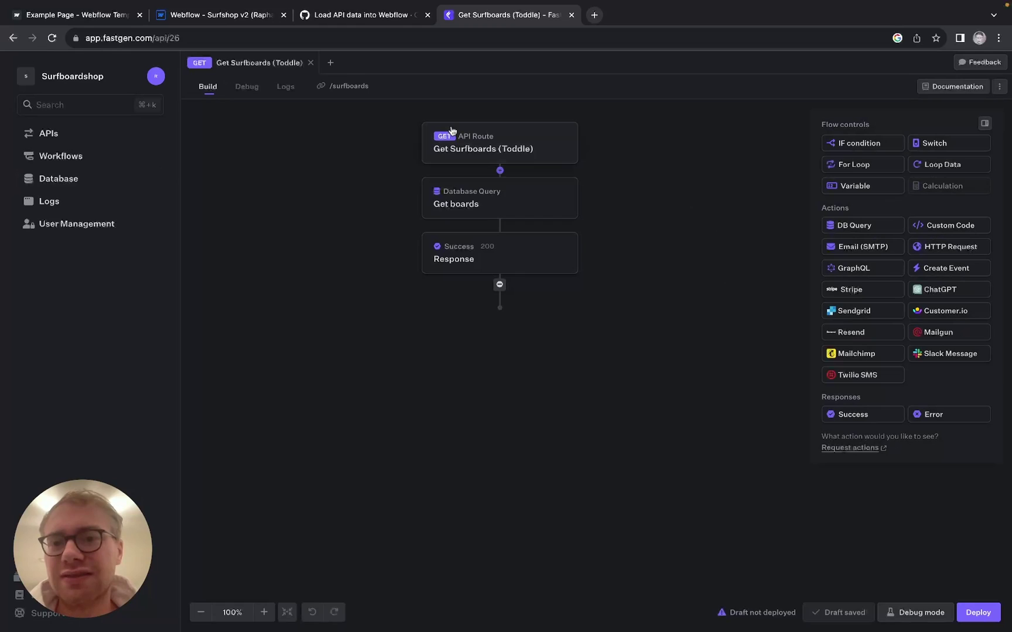
left_click(456, 200)
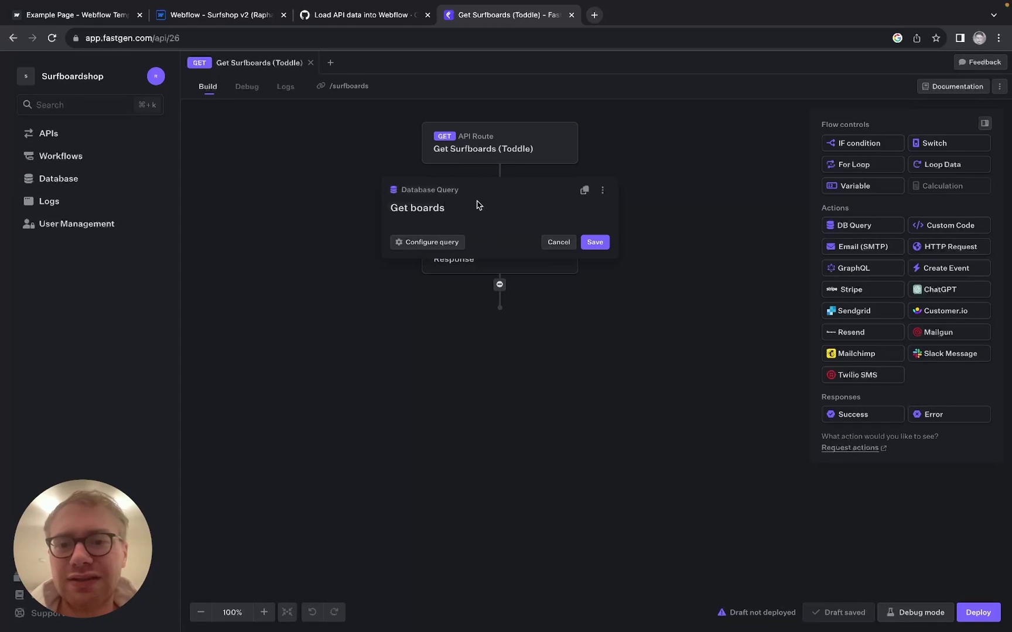
left_click(443, 244)
Check the Response node's JSON body, then go to the Database tables list
left_click(736, 162)
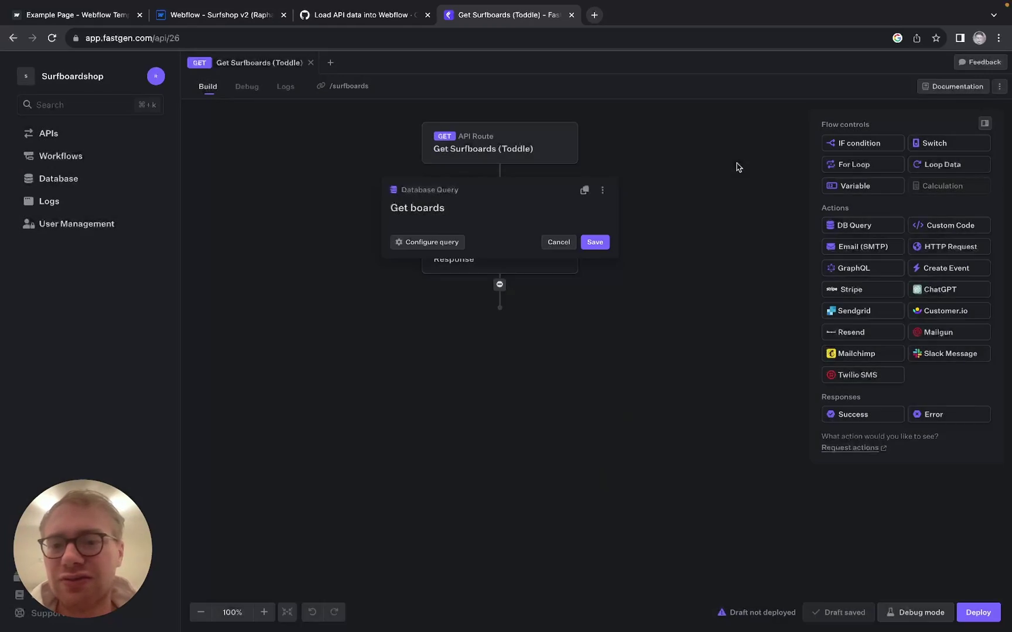
left_click(737, 167)
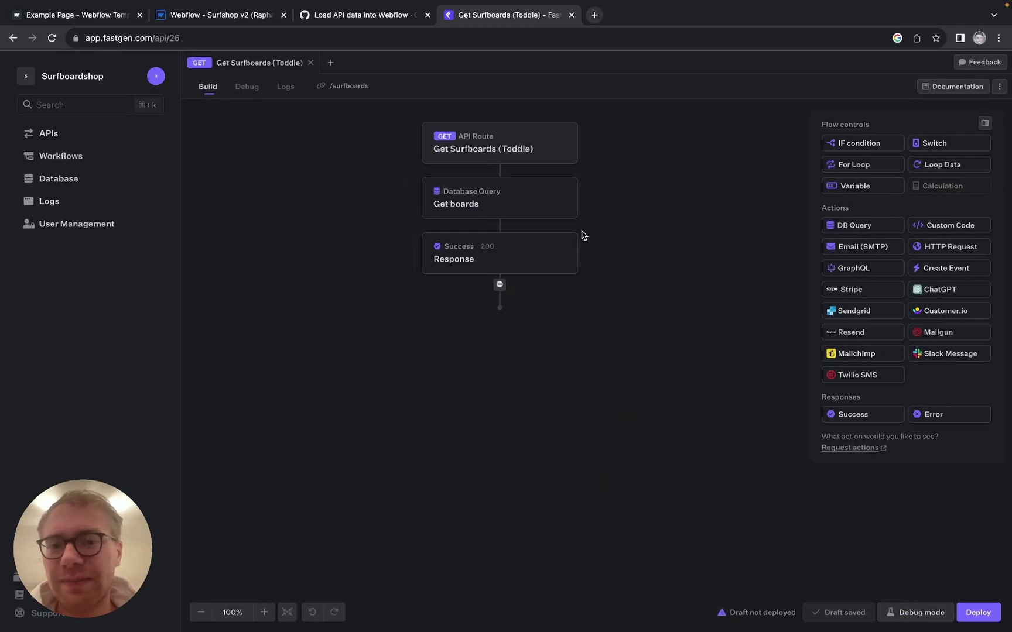
left_click(533, 239)
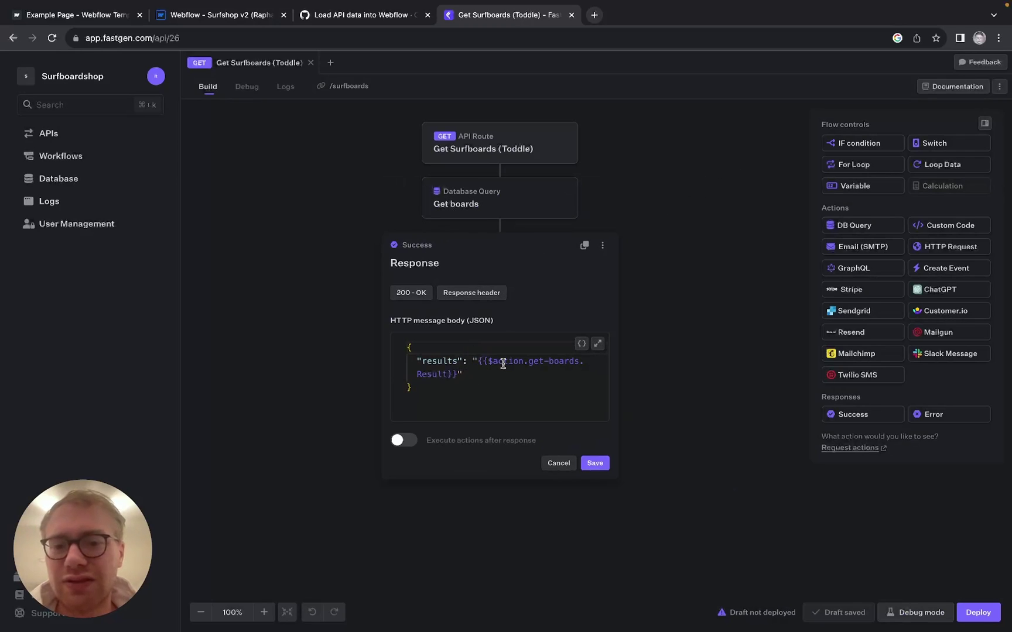
left_click(646, 367)
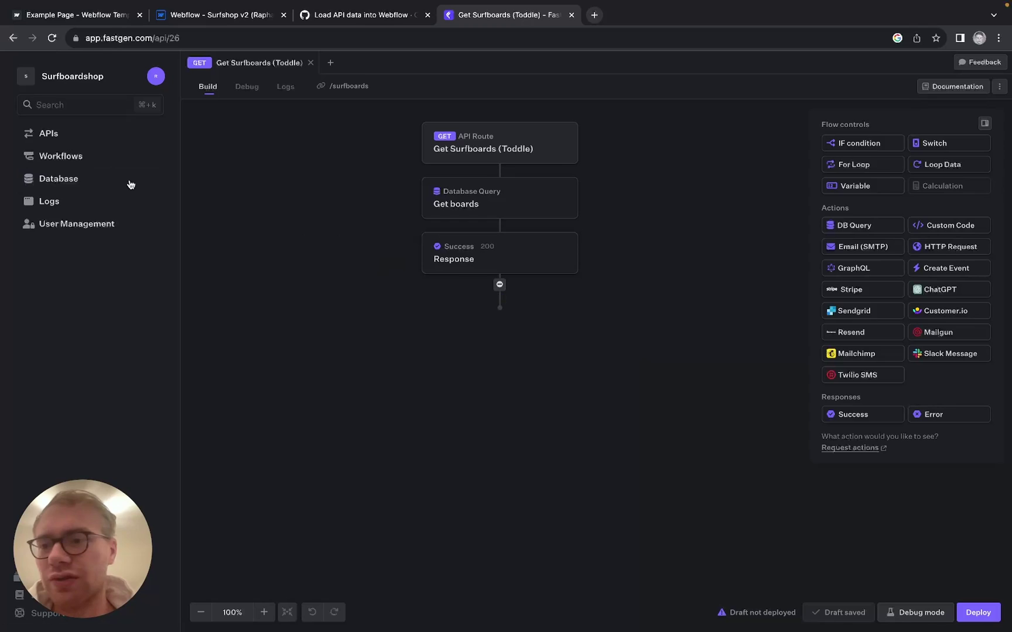
left_click(102, 182)
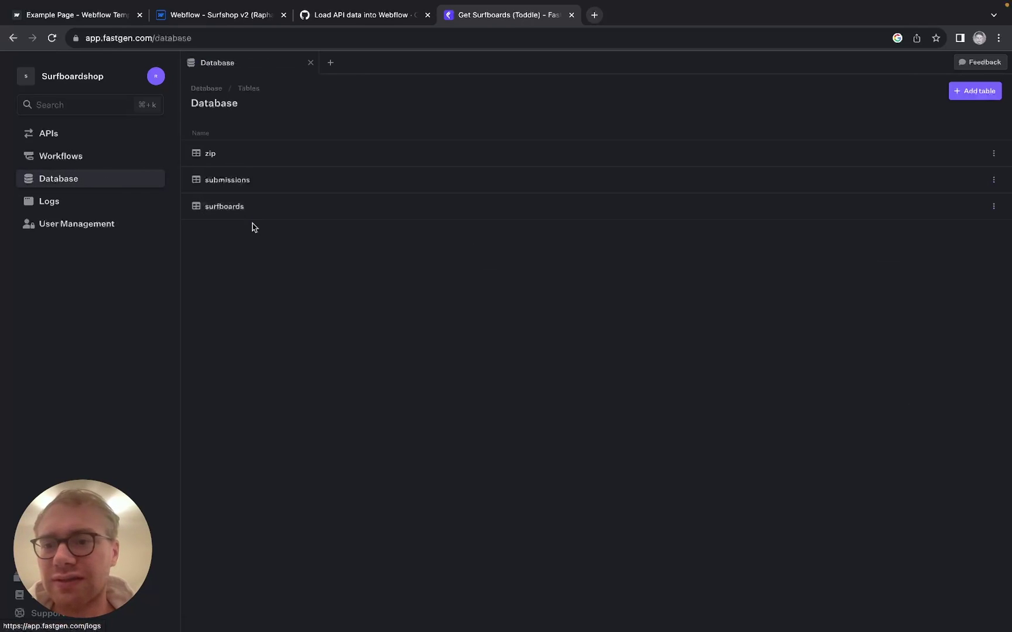
Check the 15-record surfboards table, Instant-deploy Get Surfboards (Toddle), and copy its /surfboards URL
left_click(275, 208)
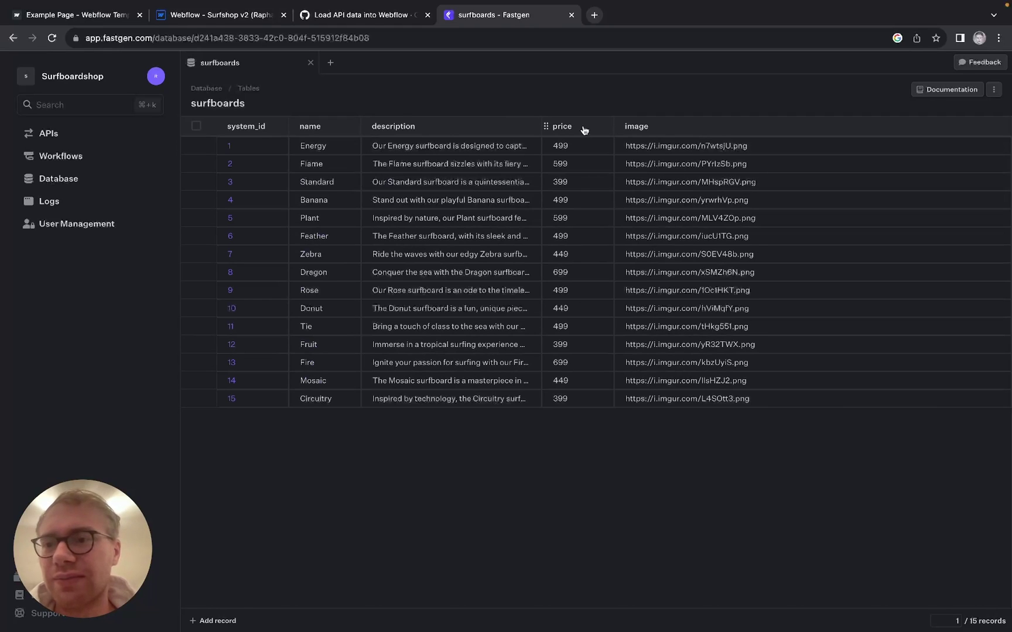
left_click(81, 135)
left_click(410, 154)
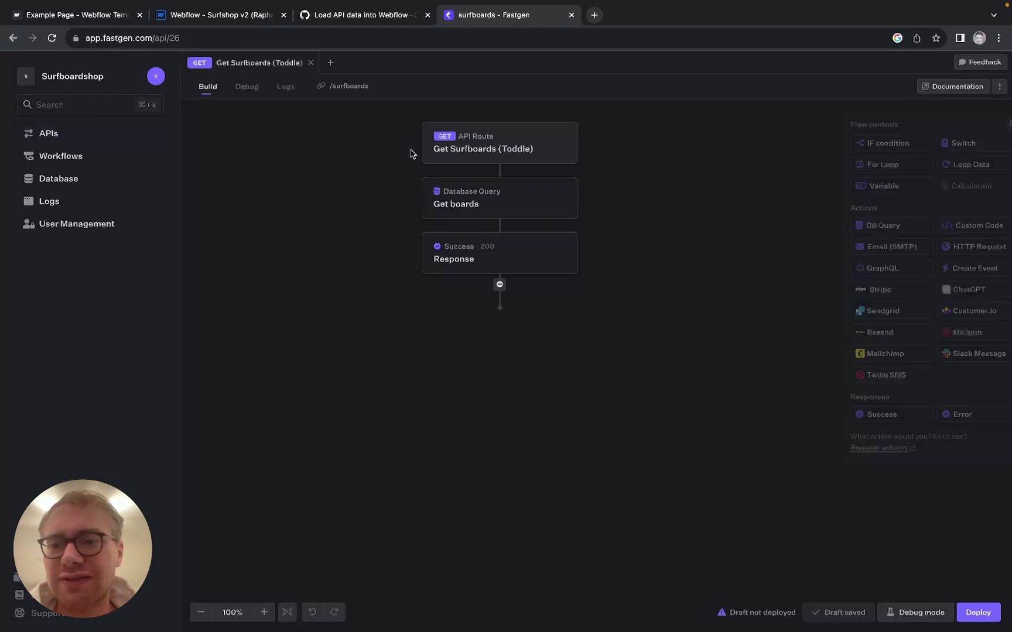
left_click(961, 613)
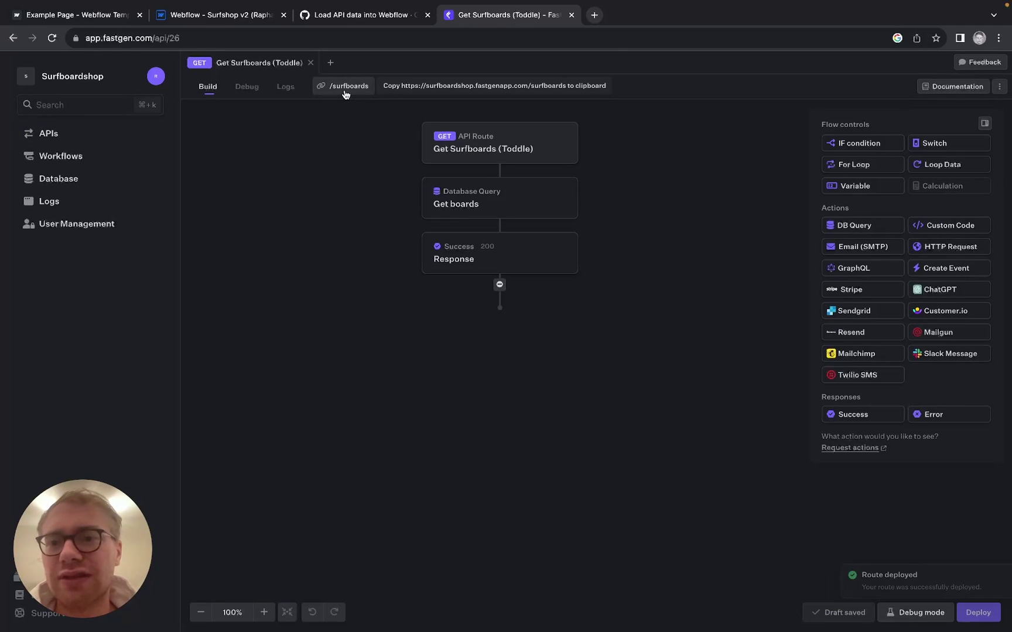
left_click(346, 88)
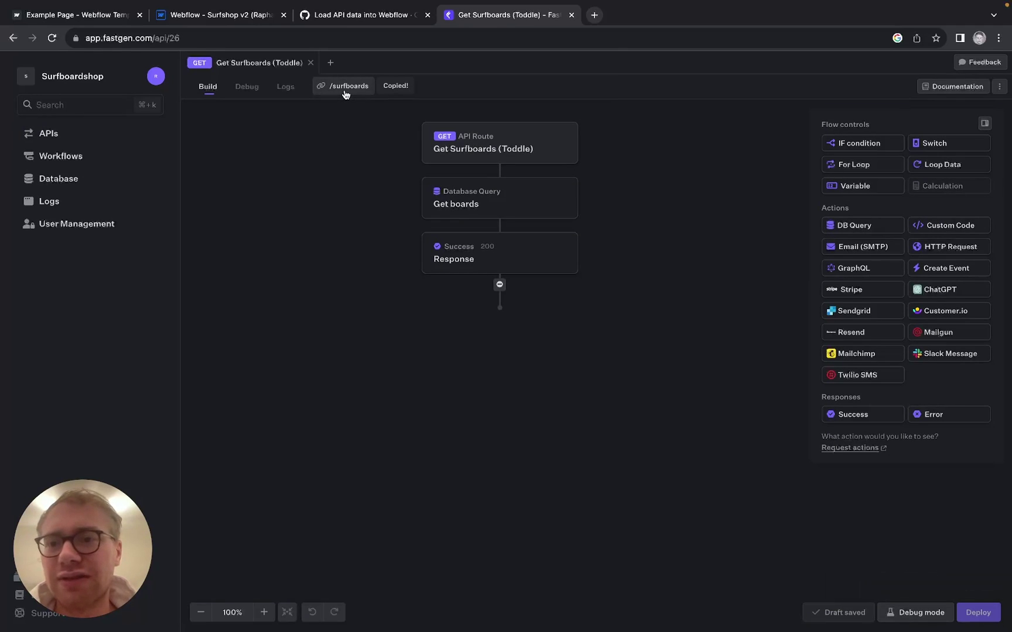
Replace INSERT_URL_HERE with the Fastgen surfboards URL and save the custom code
left_click(237, 23)
double_click(314, 350)
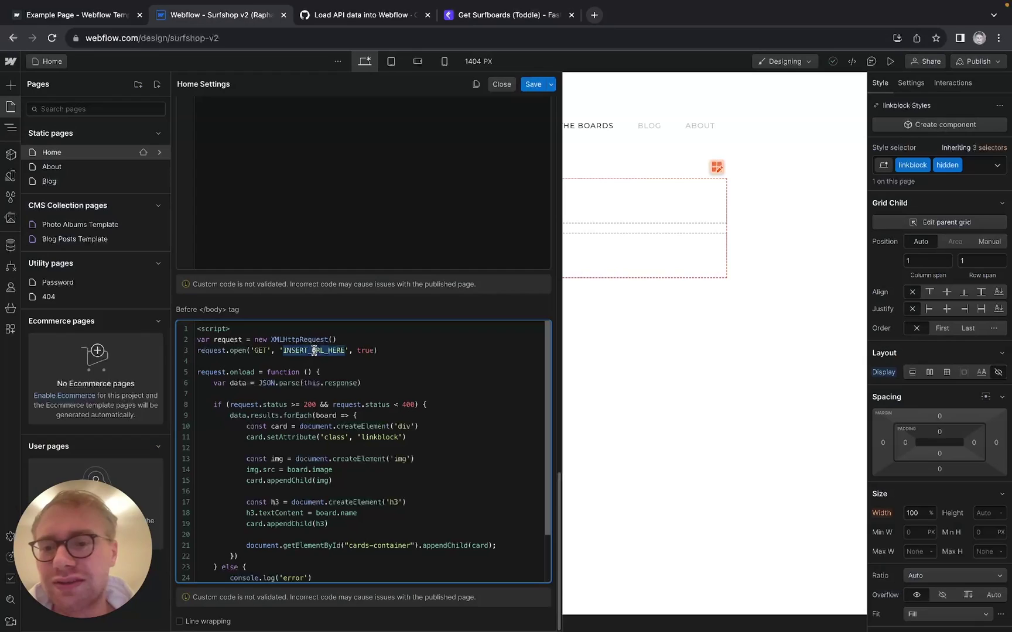
type("https://surfboardshop.fastgenapp.com/surfboards")
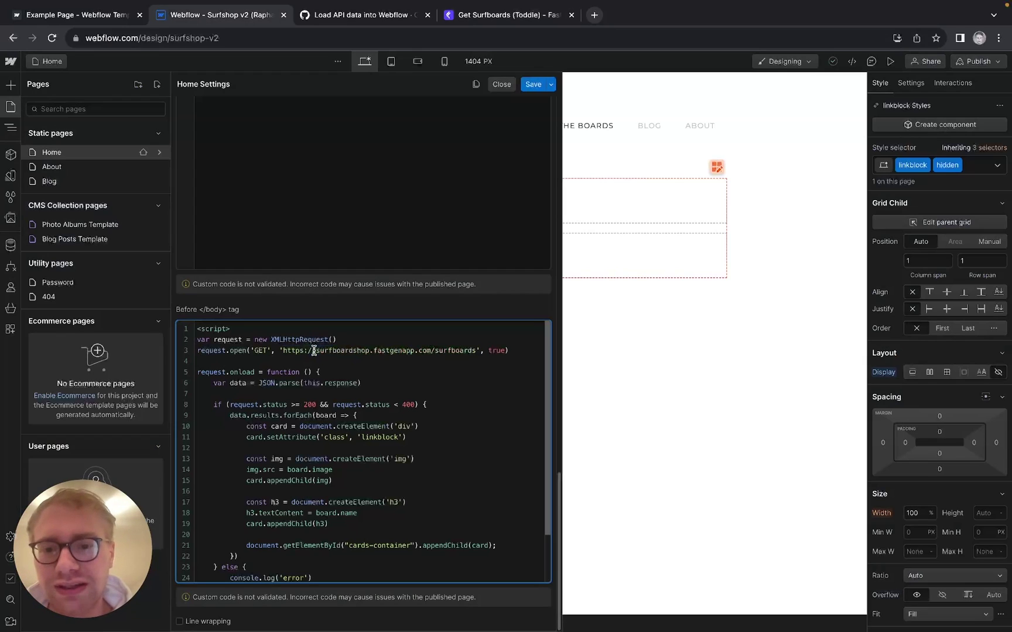
left_click(533, 86)
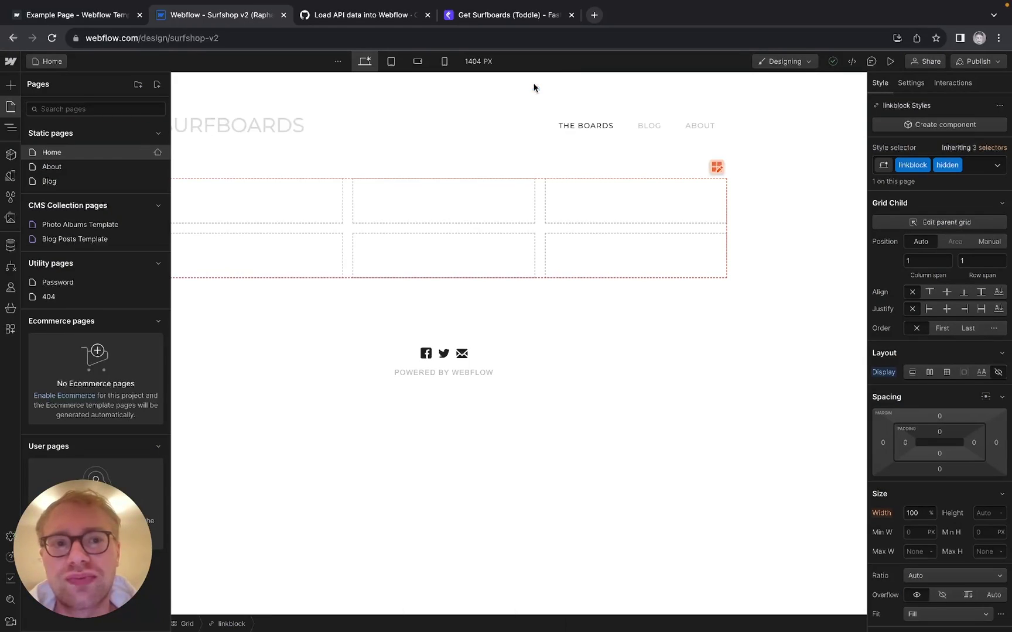
Publish the site to the surfshop-v2.webflow.io staging domain and open the live page
left_click(988, 63)
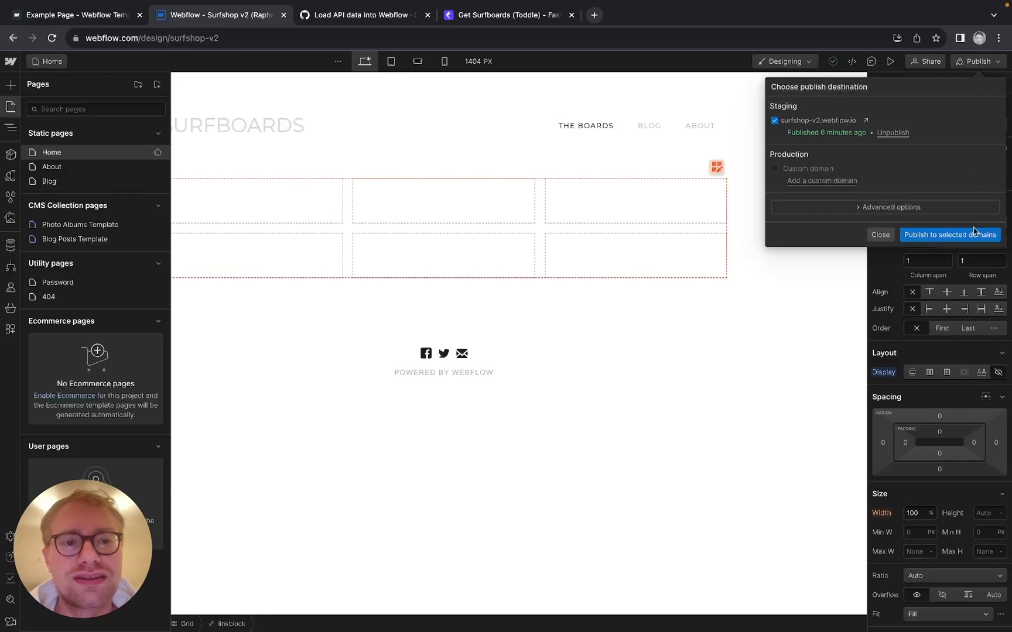
left_click(979, 235)
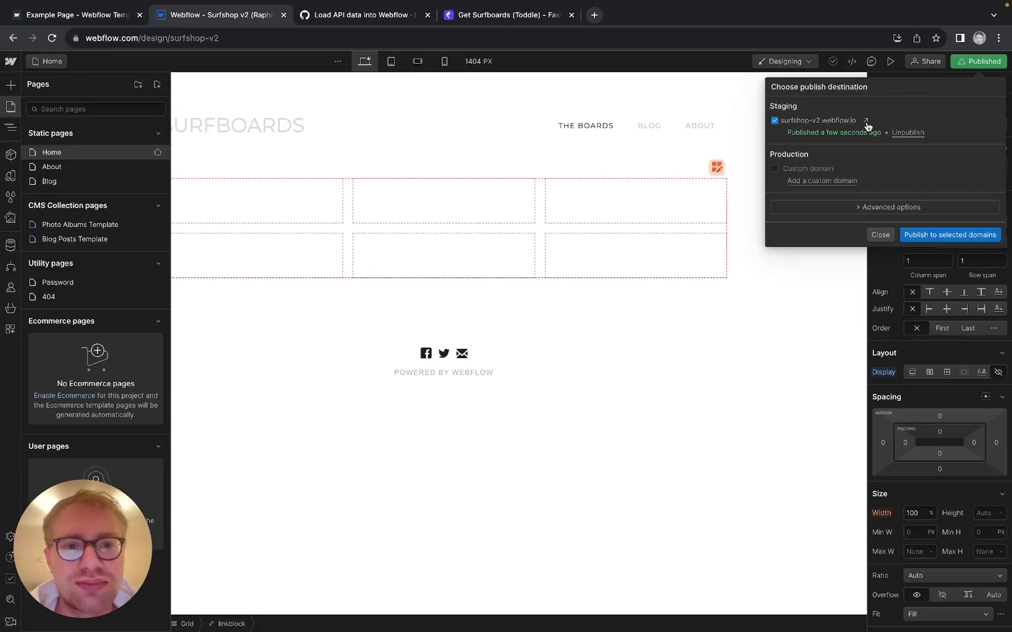
left_click(866, 120)
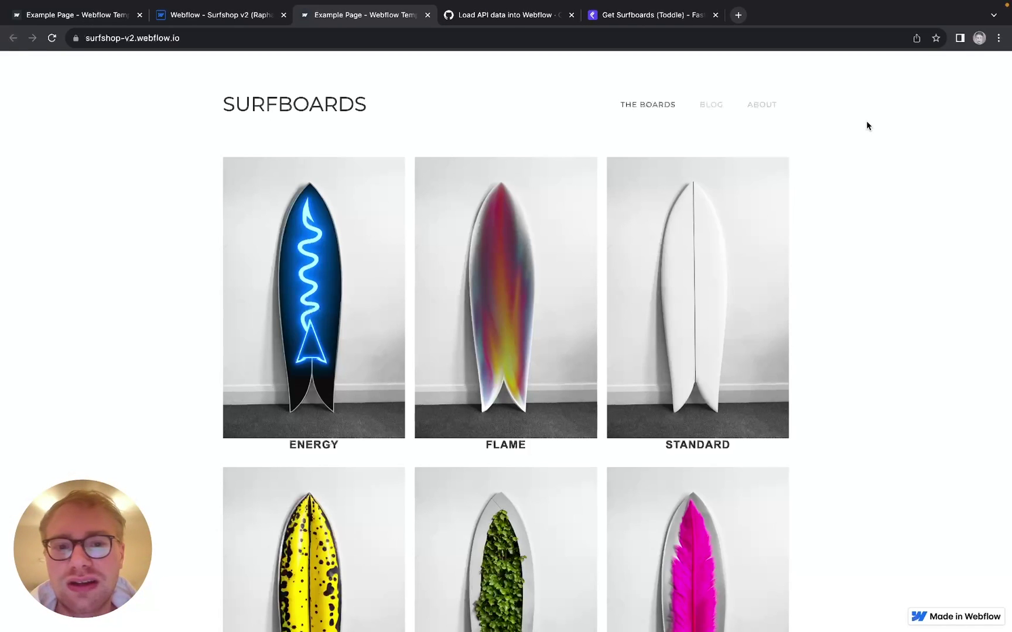
scroll(840, 318, "down", 12)
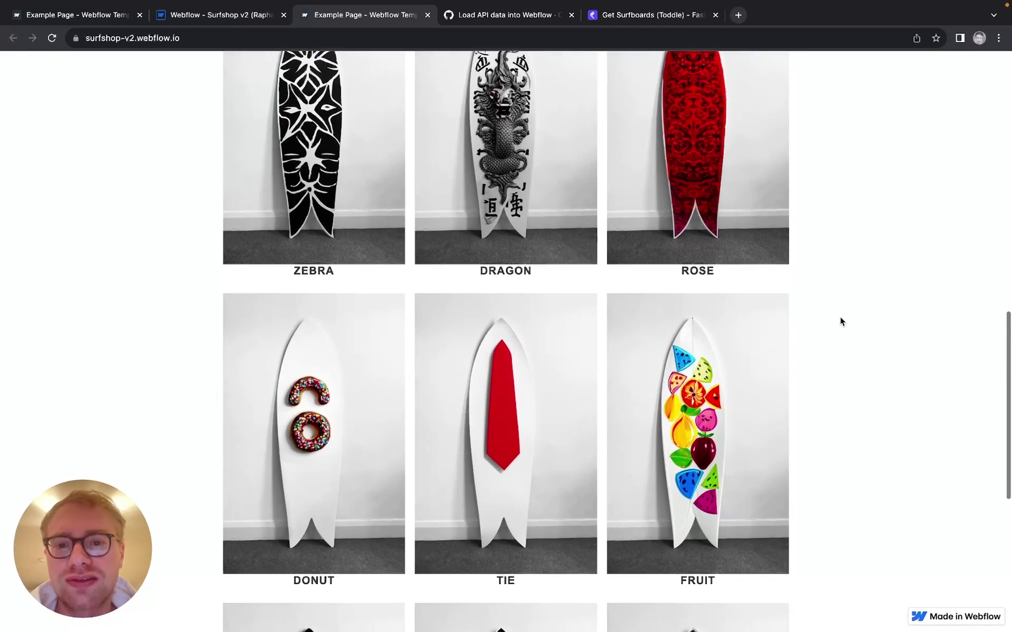
scroll(840, 321, "down", 2)
scroll(840, 322, "up", 13)
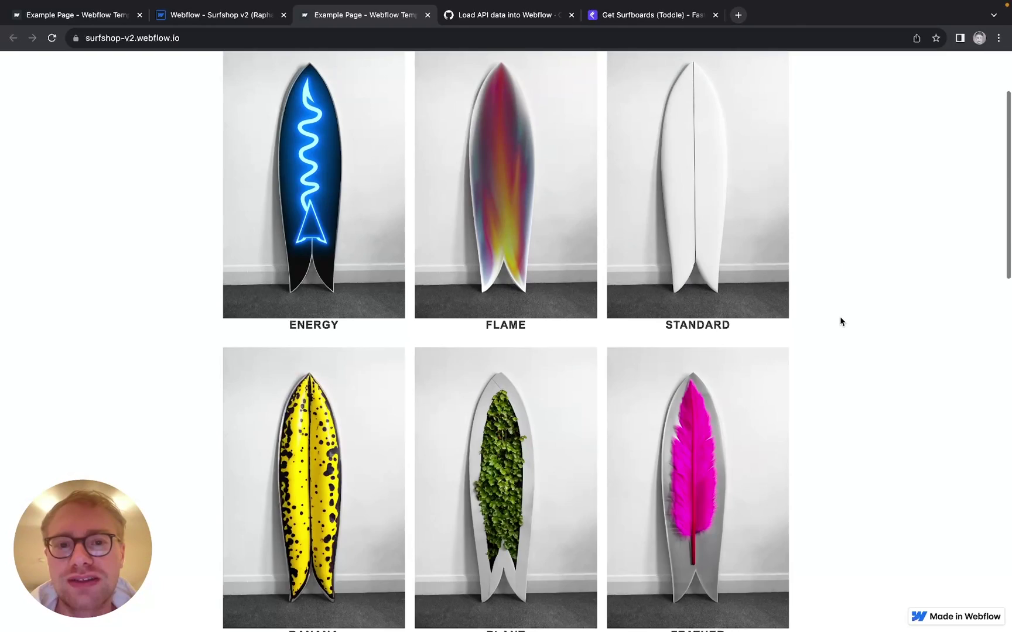
scroll(839, 322, "up", 3)
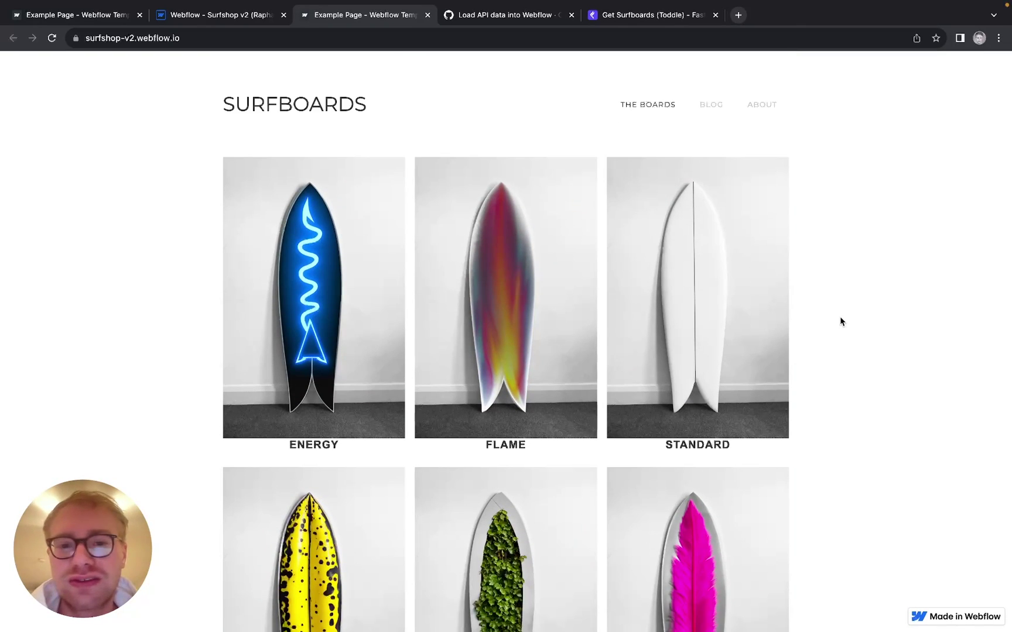